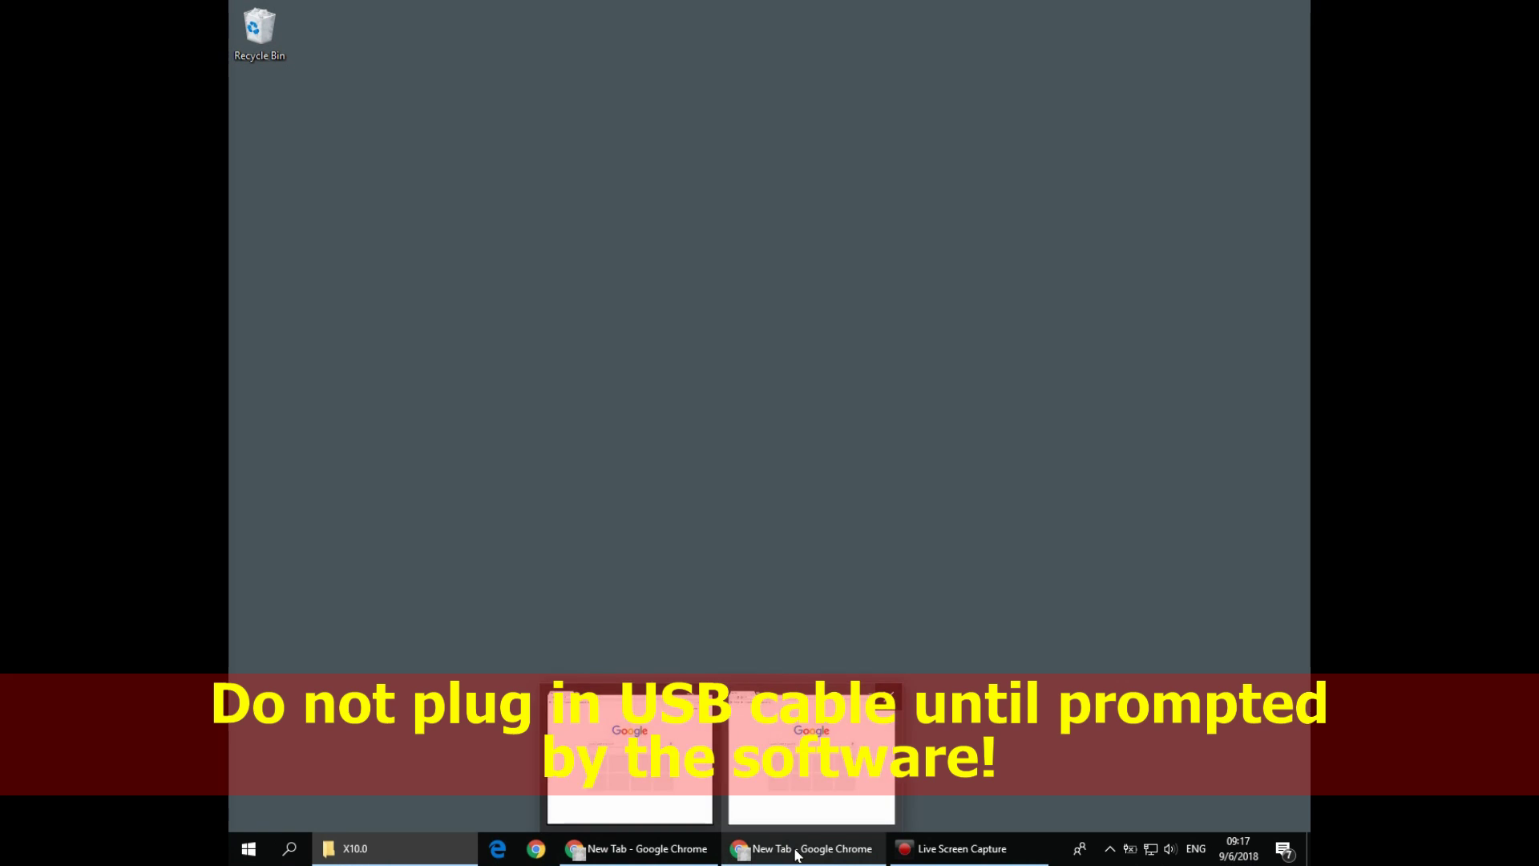
Go to 123.hp.com in Chrome and select HP Ink Tank 315 from the model search.
click(793, 849)
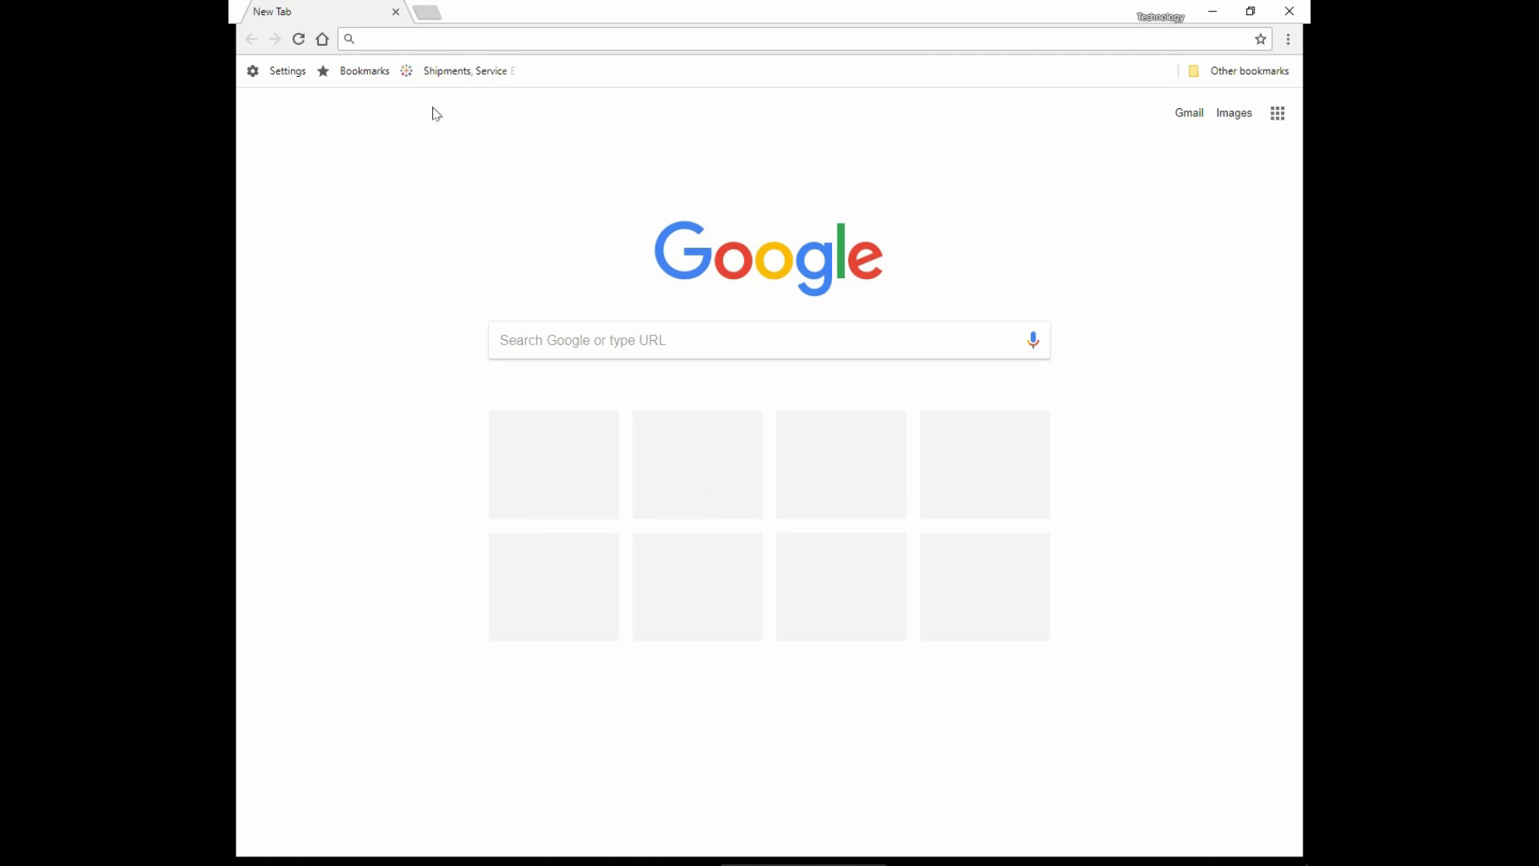
click(431, 29)
text(1)
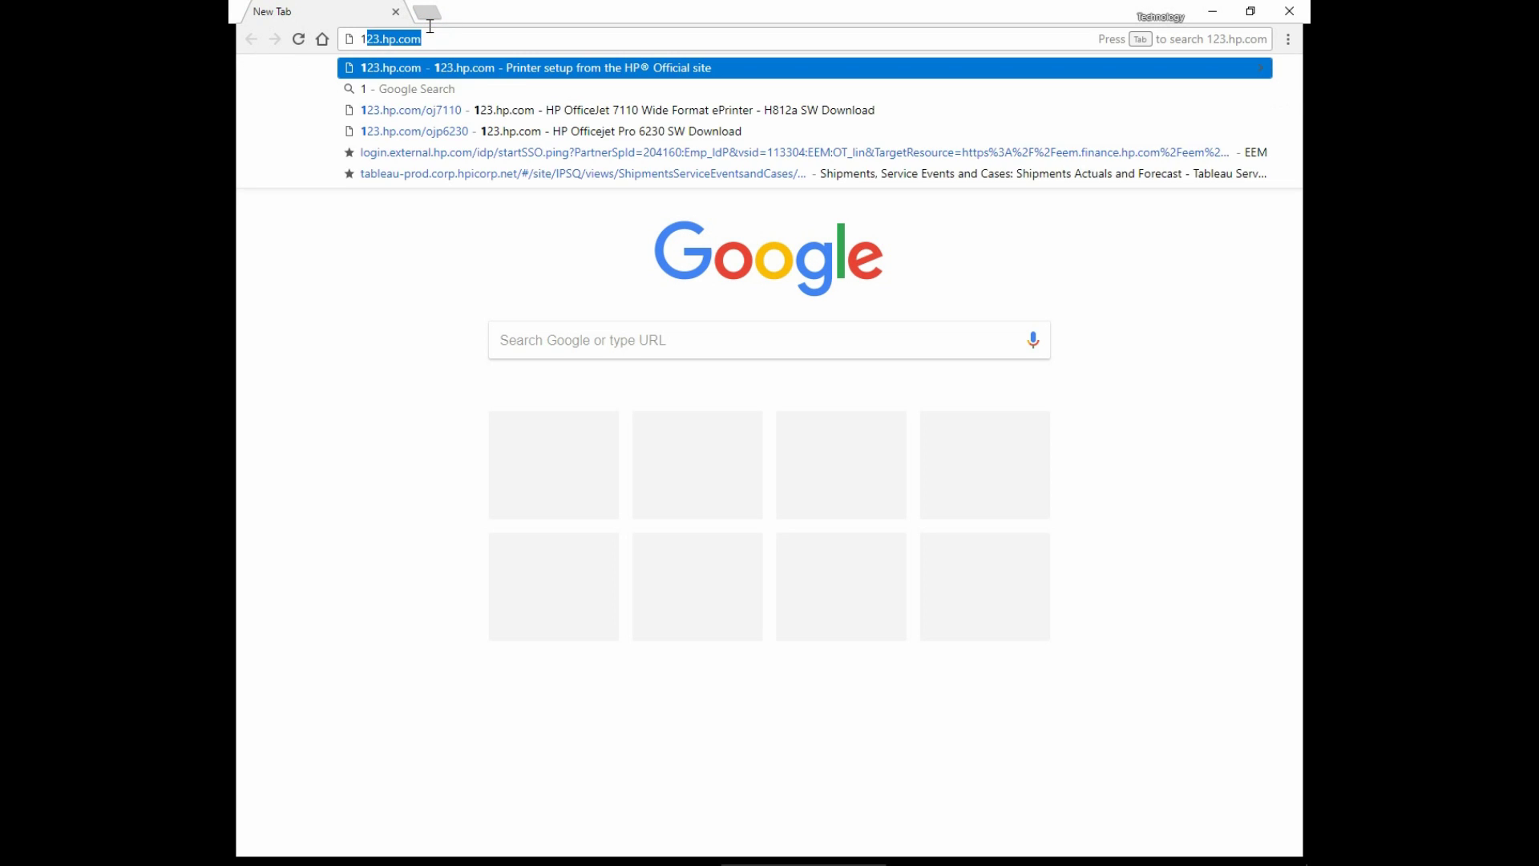
text(23.hp)
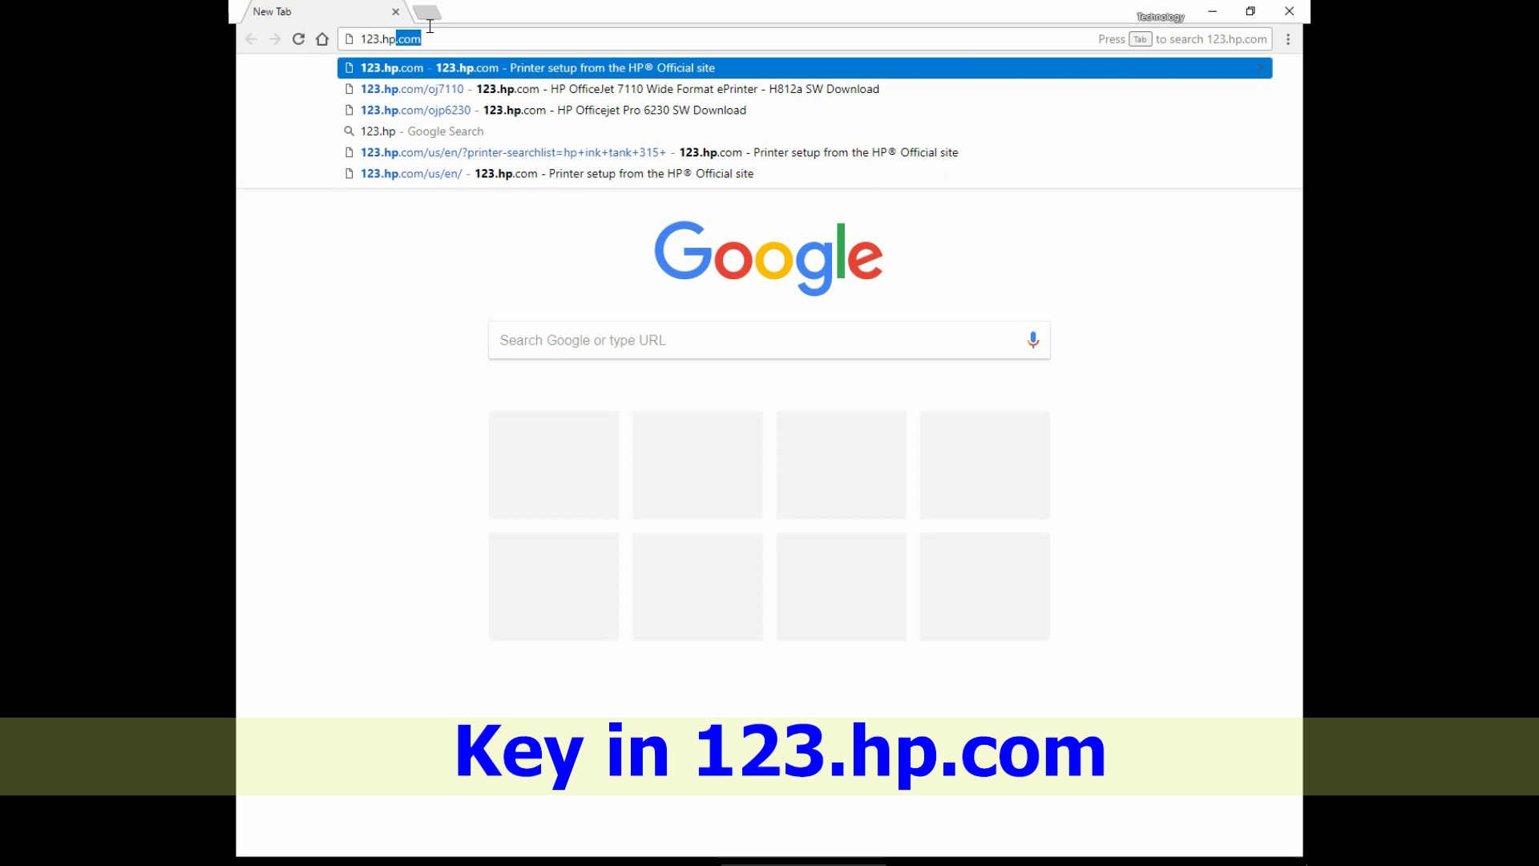
text(.com)
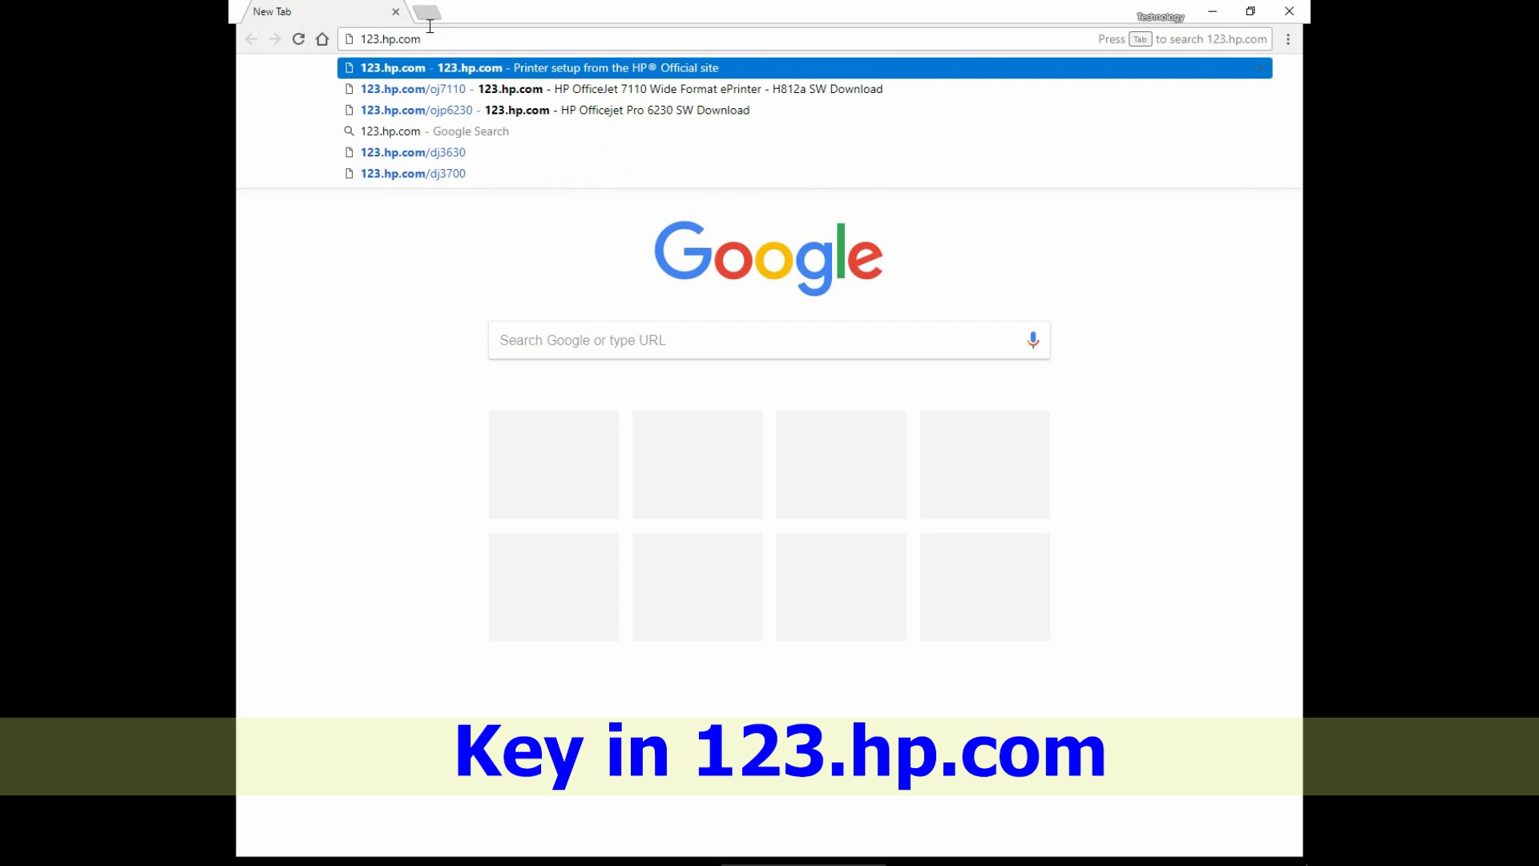
key(Return)
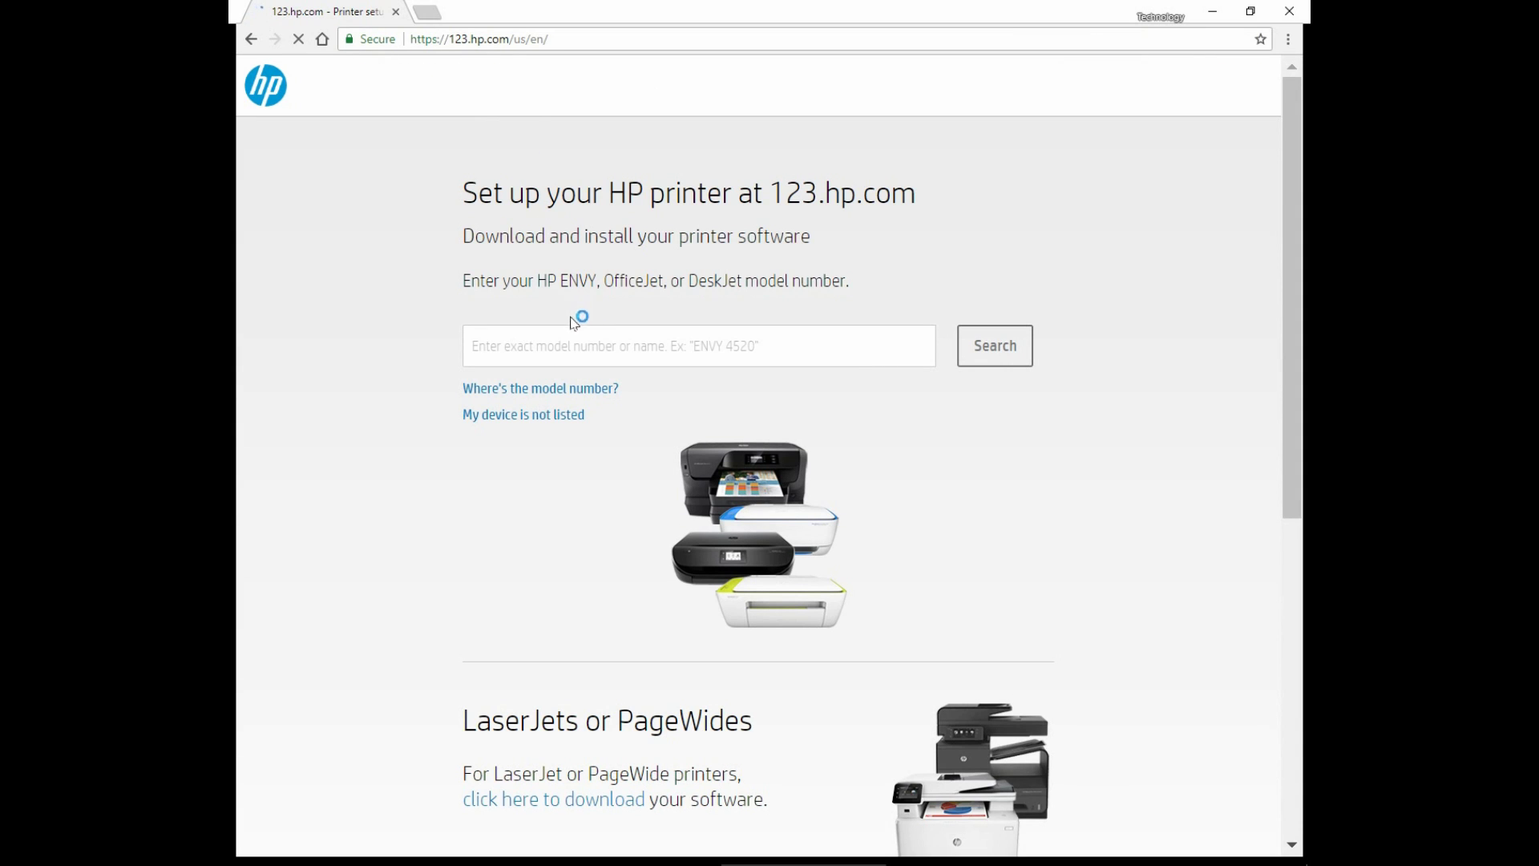
click(530, 350)
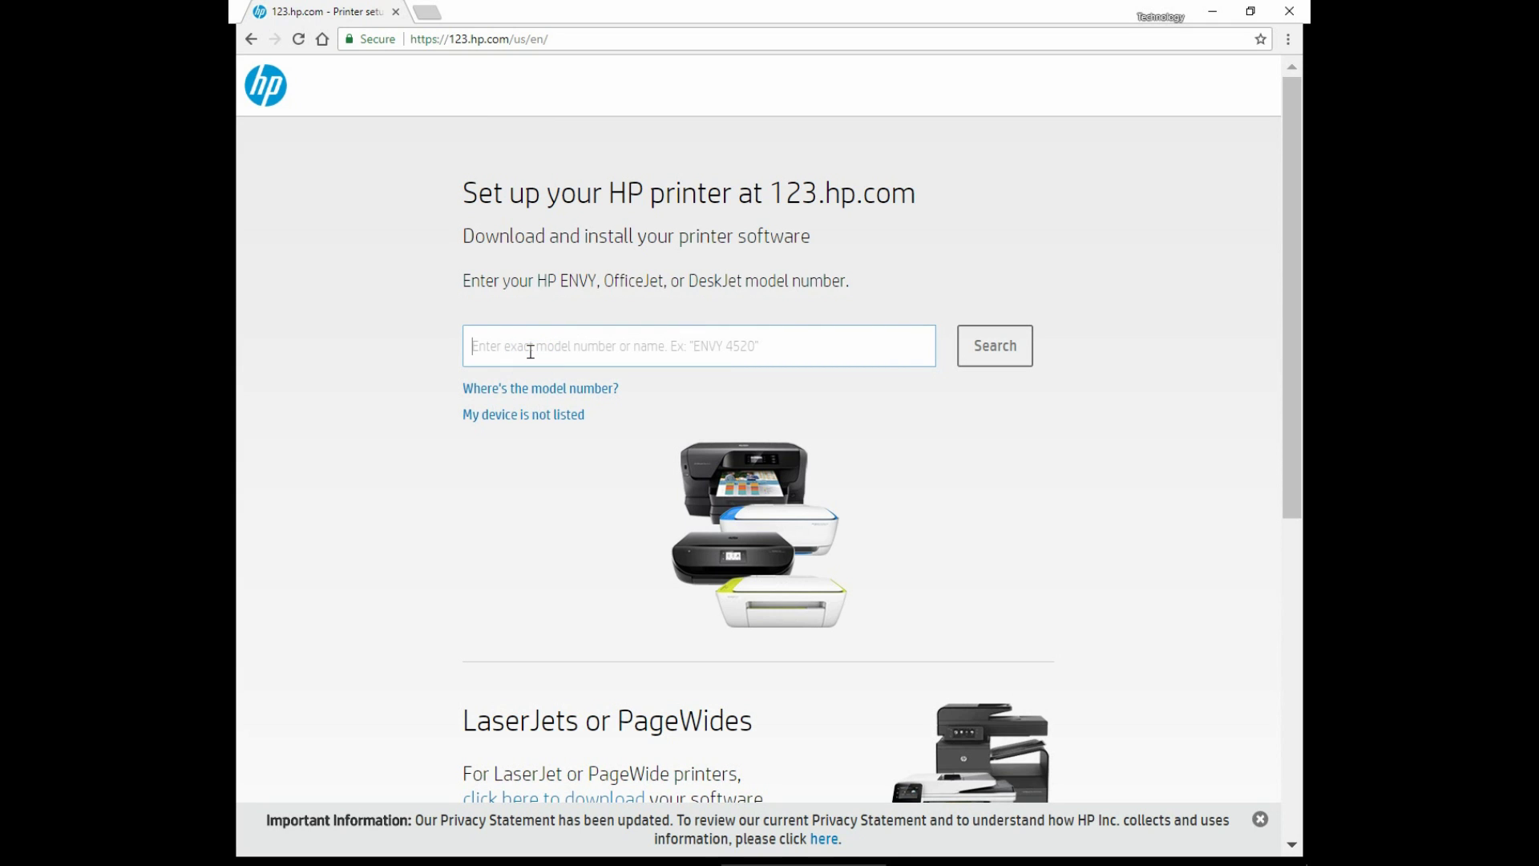
text(hp in)
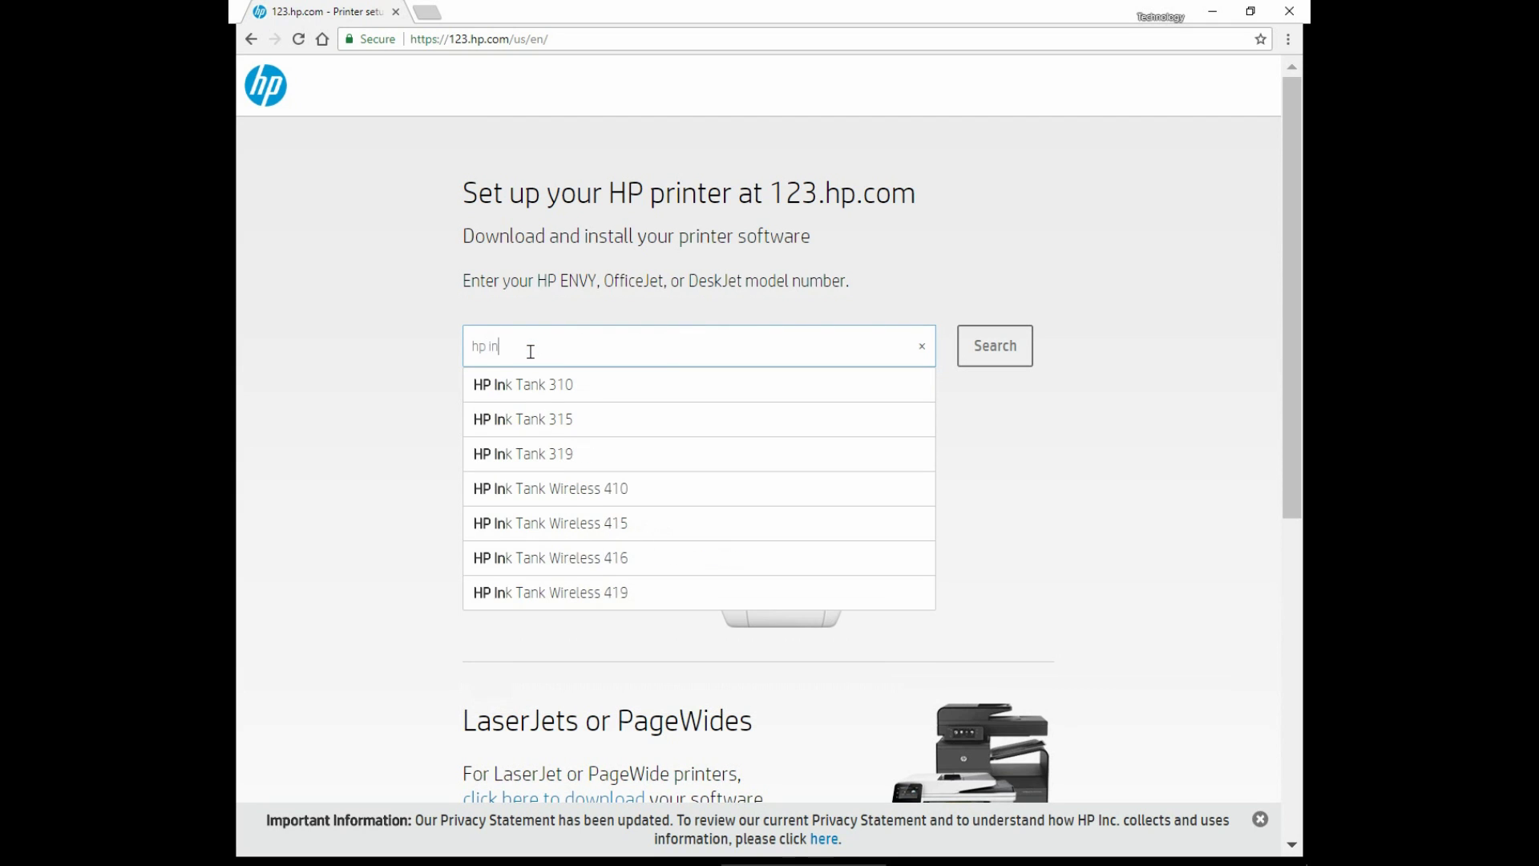
text(k tank 3)
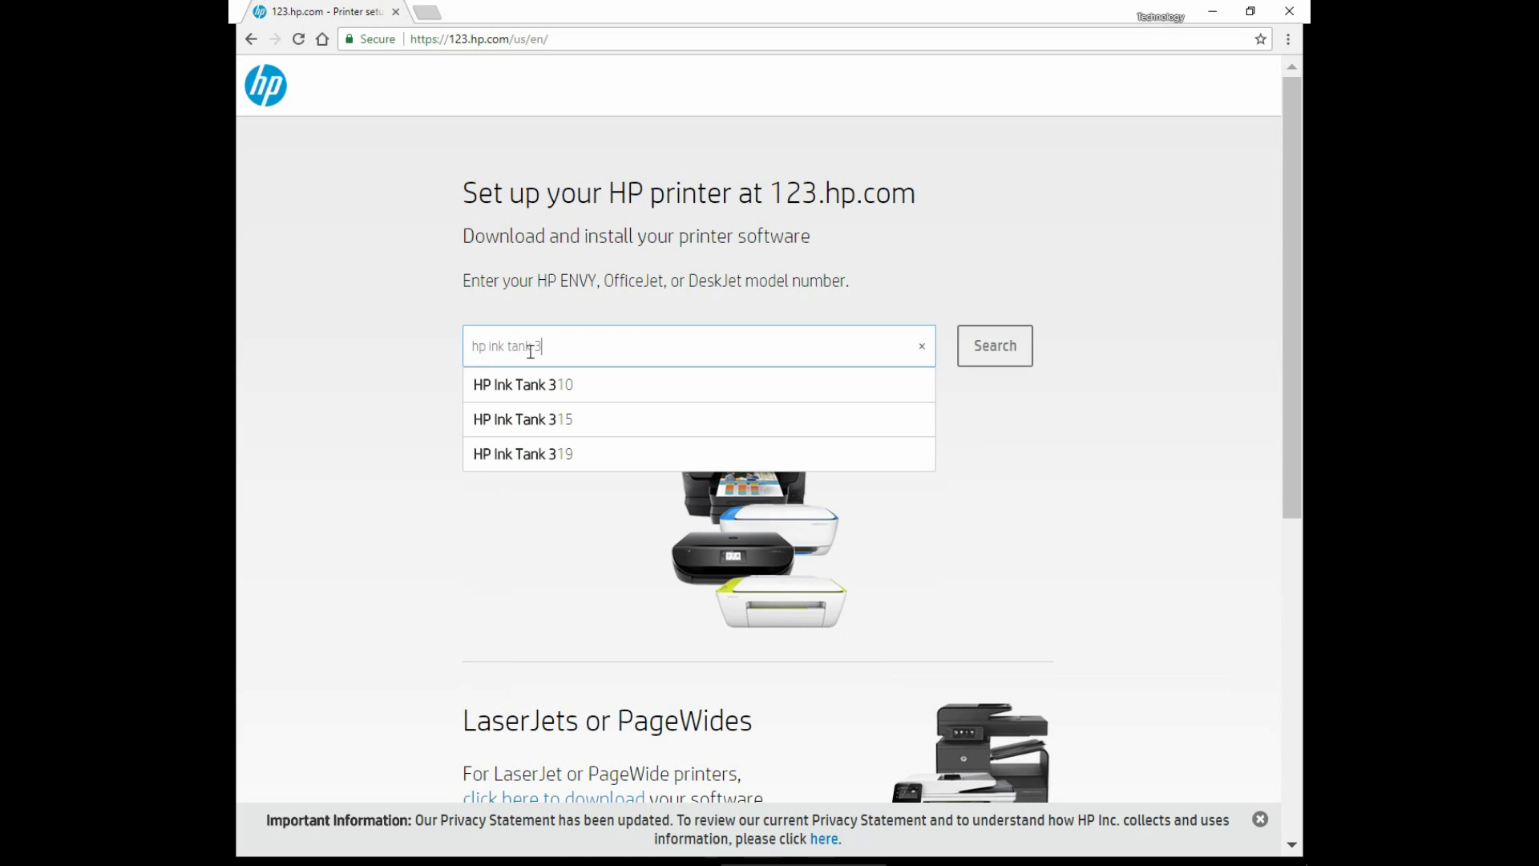
text(15)
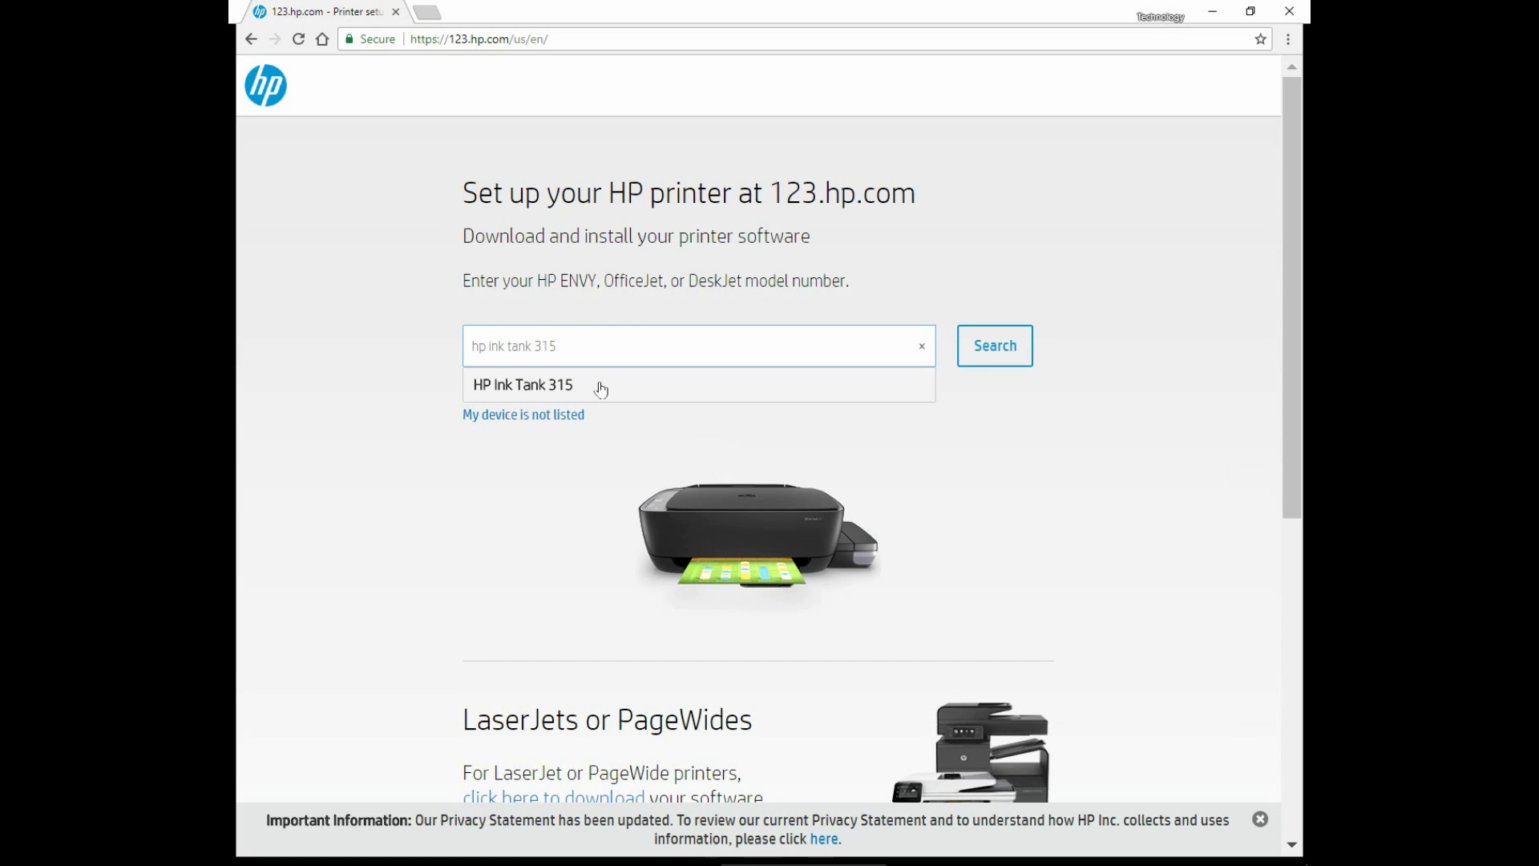
click(528, 383)
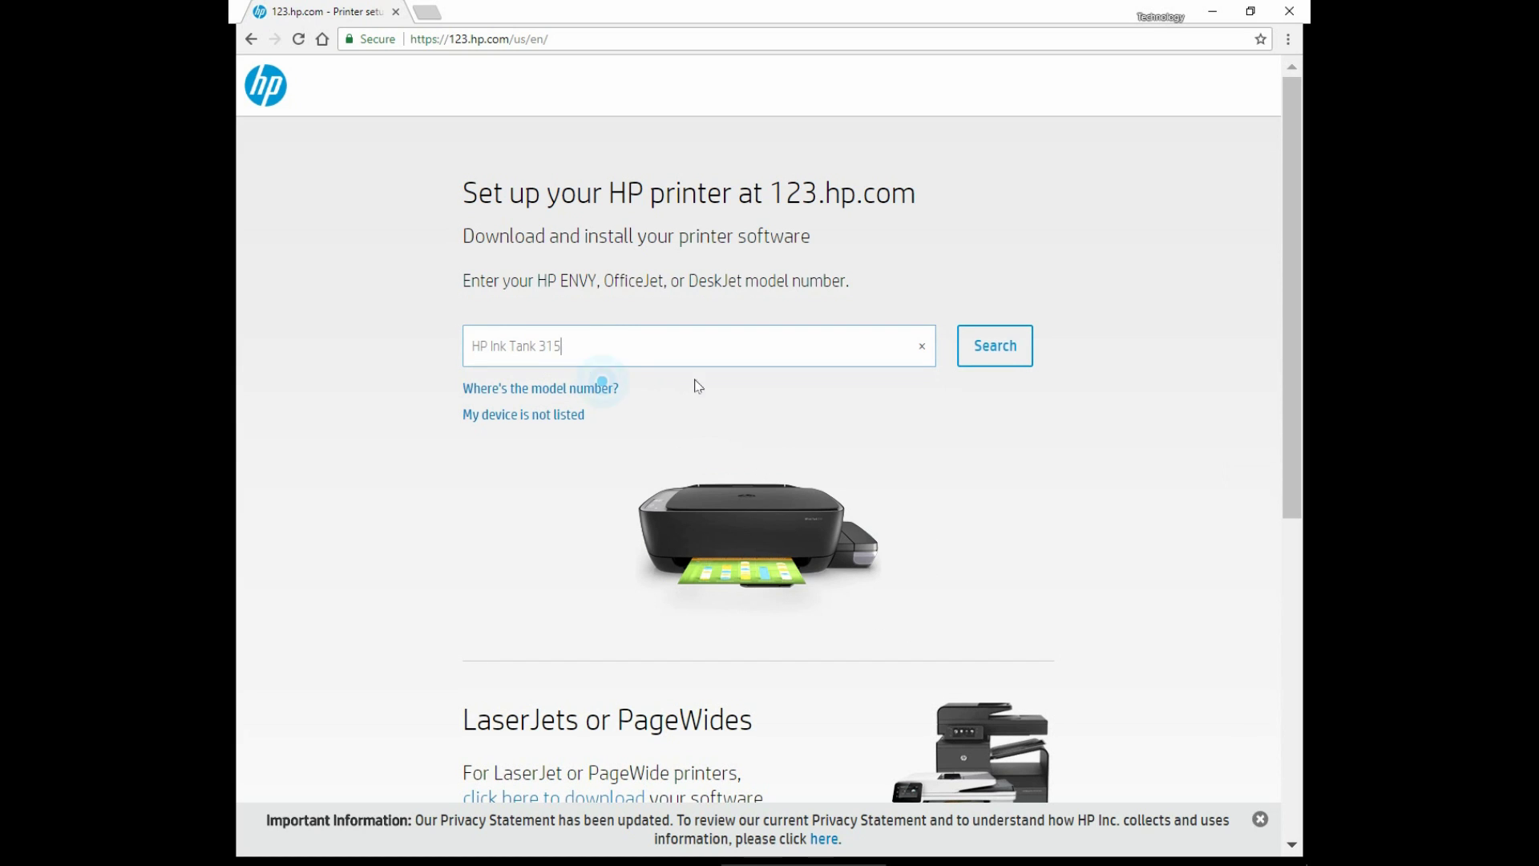
Search for HP Ink Tank 315 software, download it, and run the downloaded installer.
click(1021, 355)
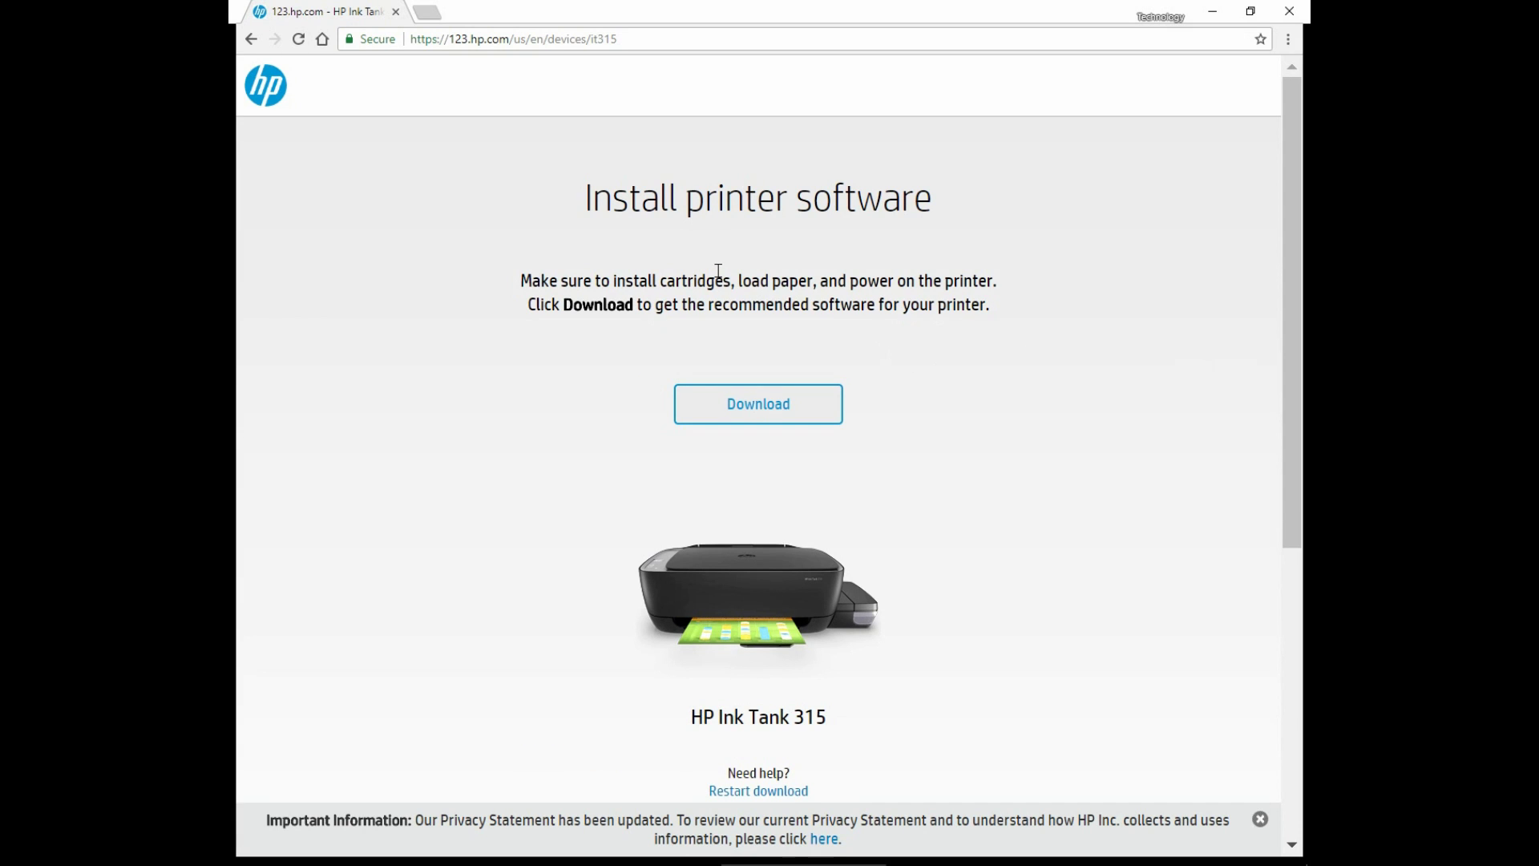
click(730, 416)
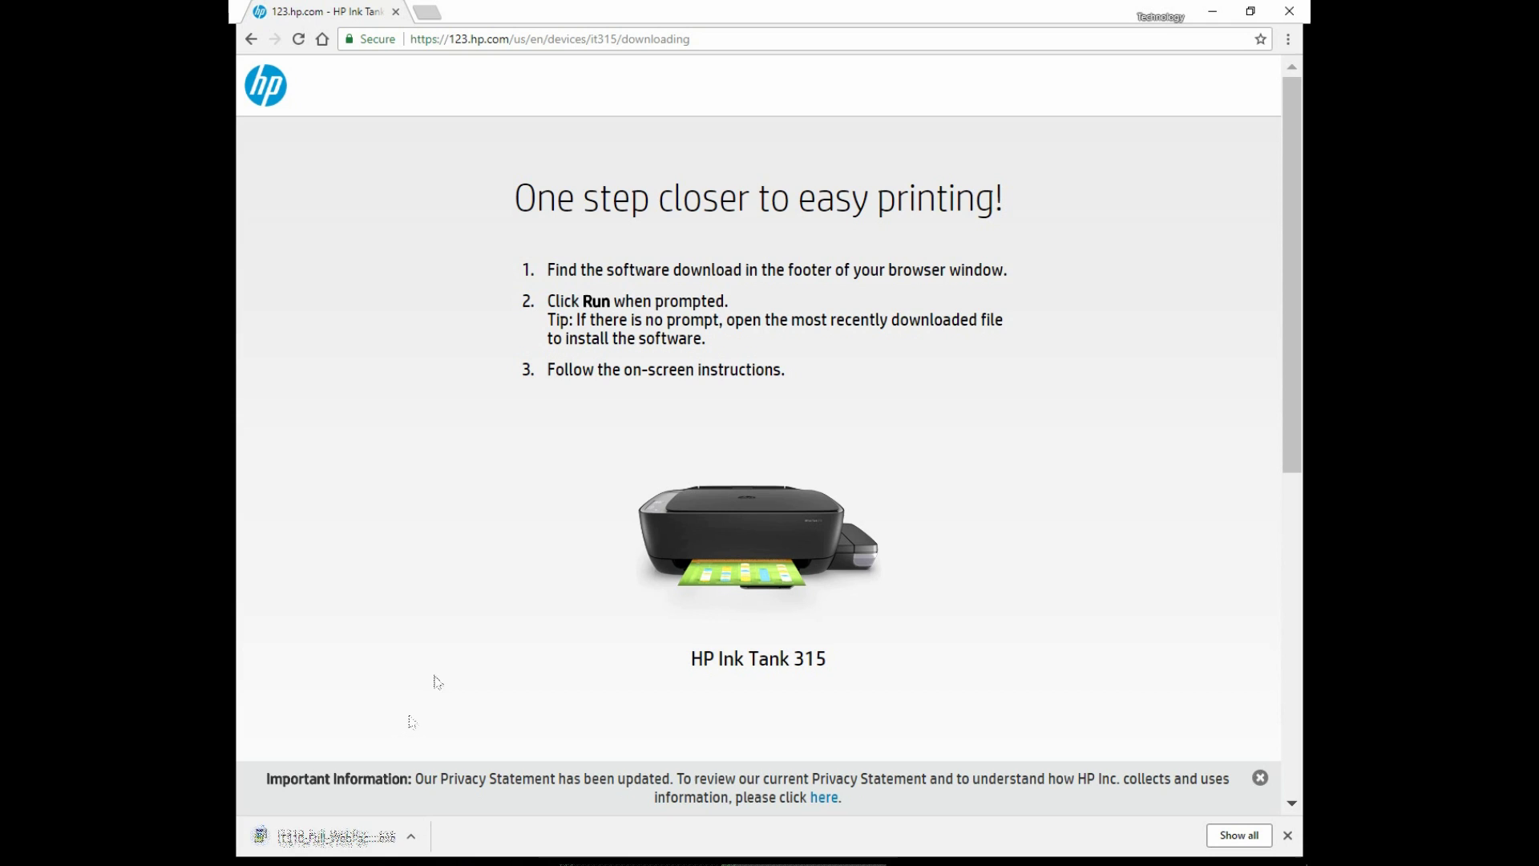
click(410, 835)
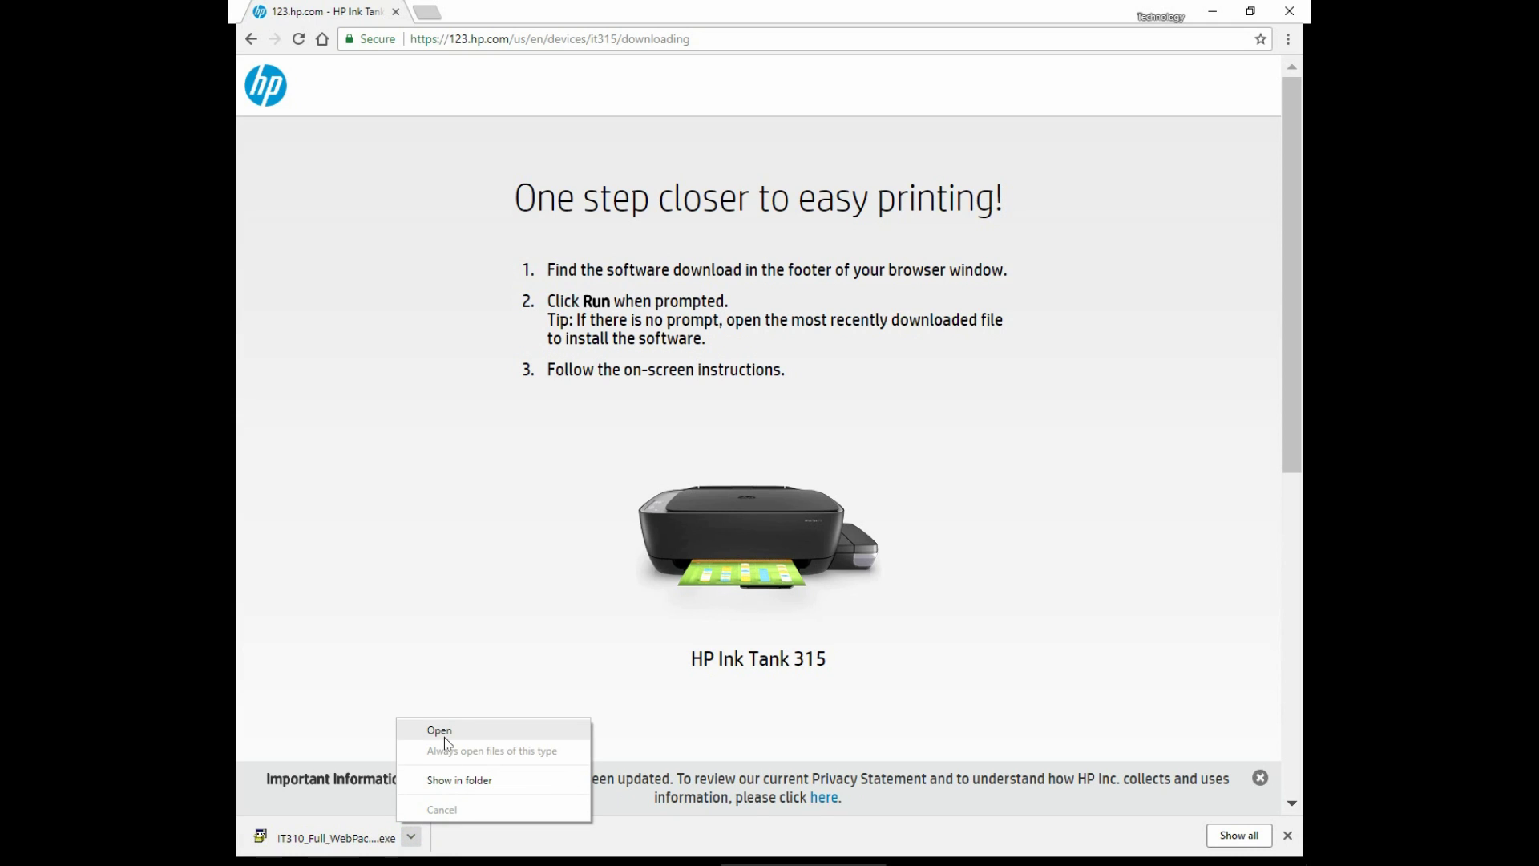
click(444, 733)
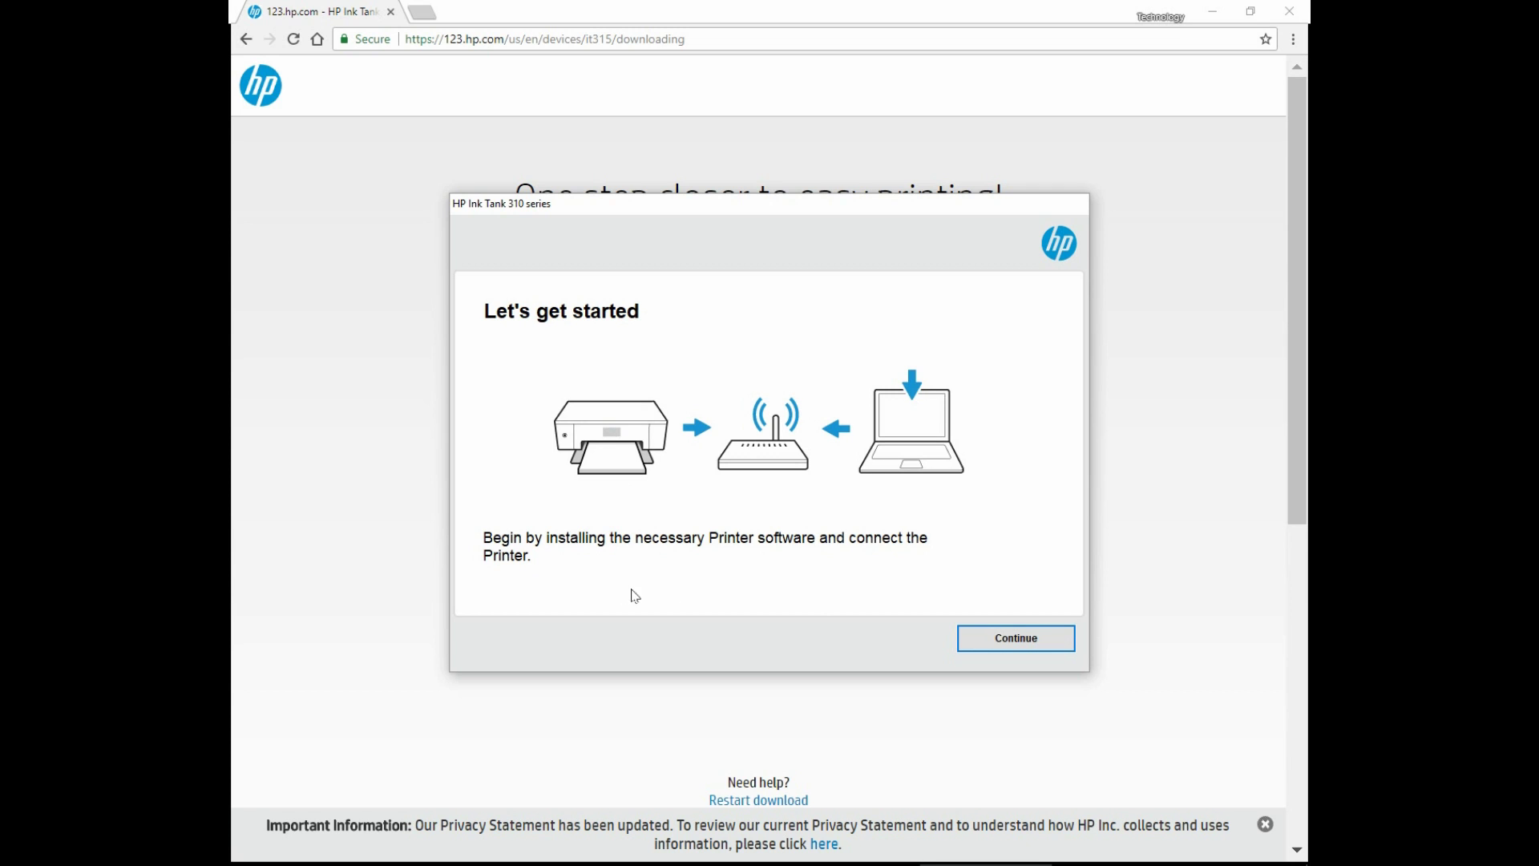
Start installation with the recommended software selections and the installation agreements accepted.
click(1014, 643)
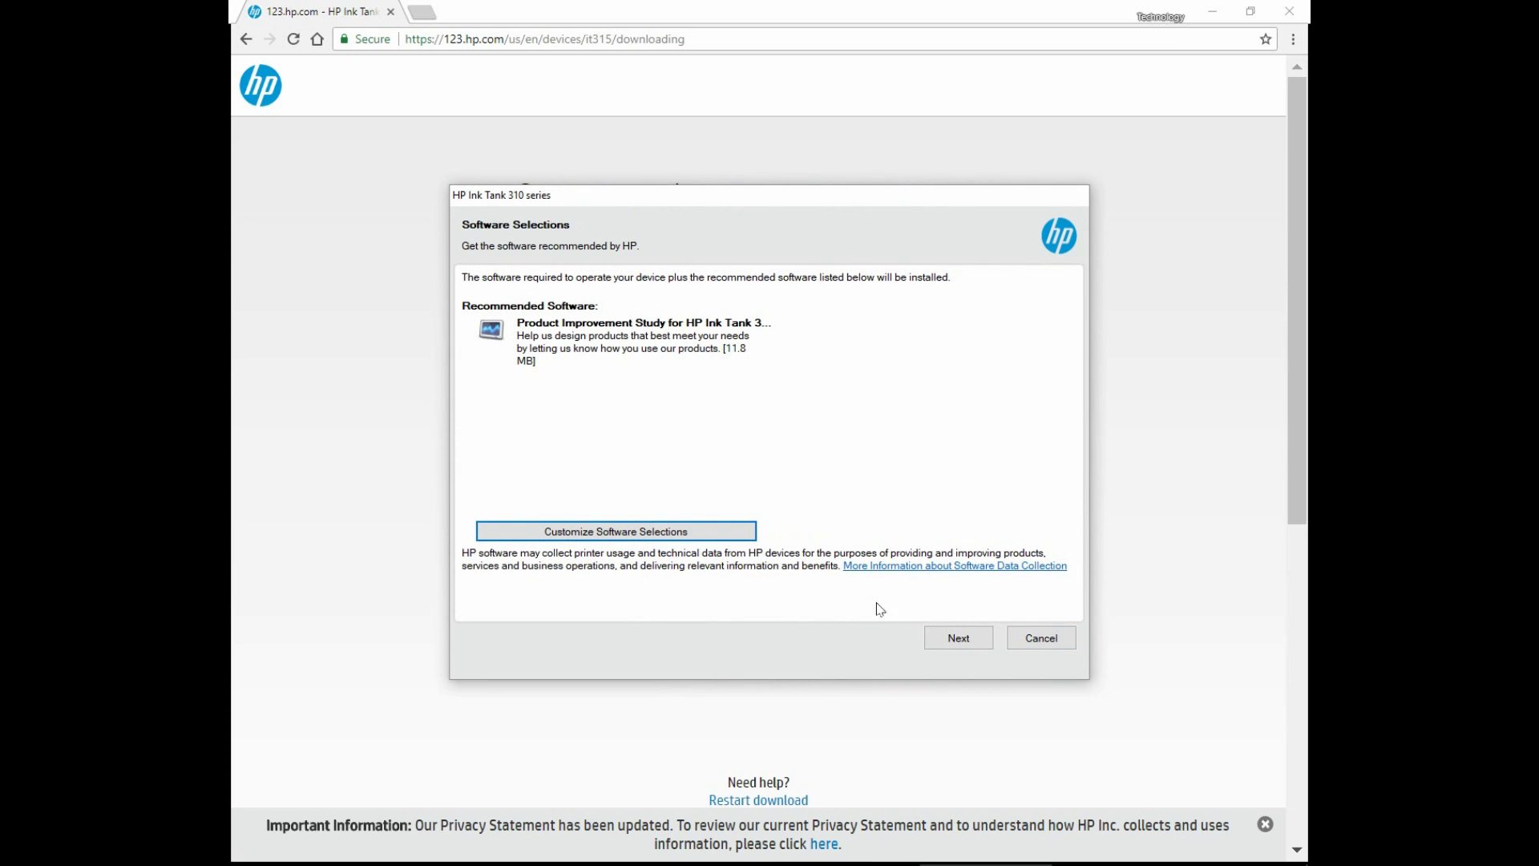
click(957, 638)
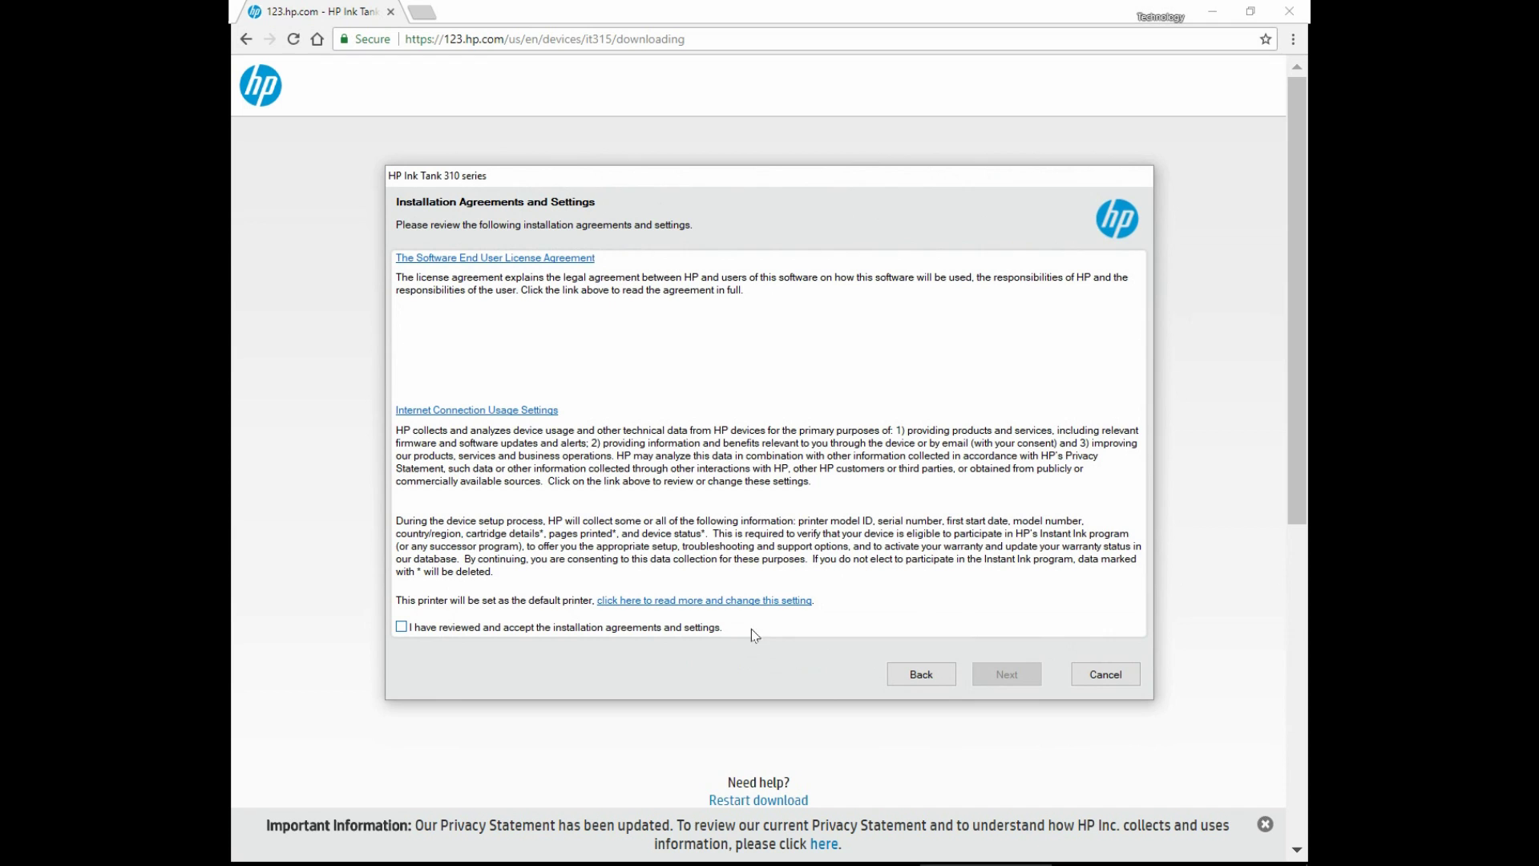
click(403, 627)
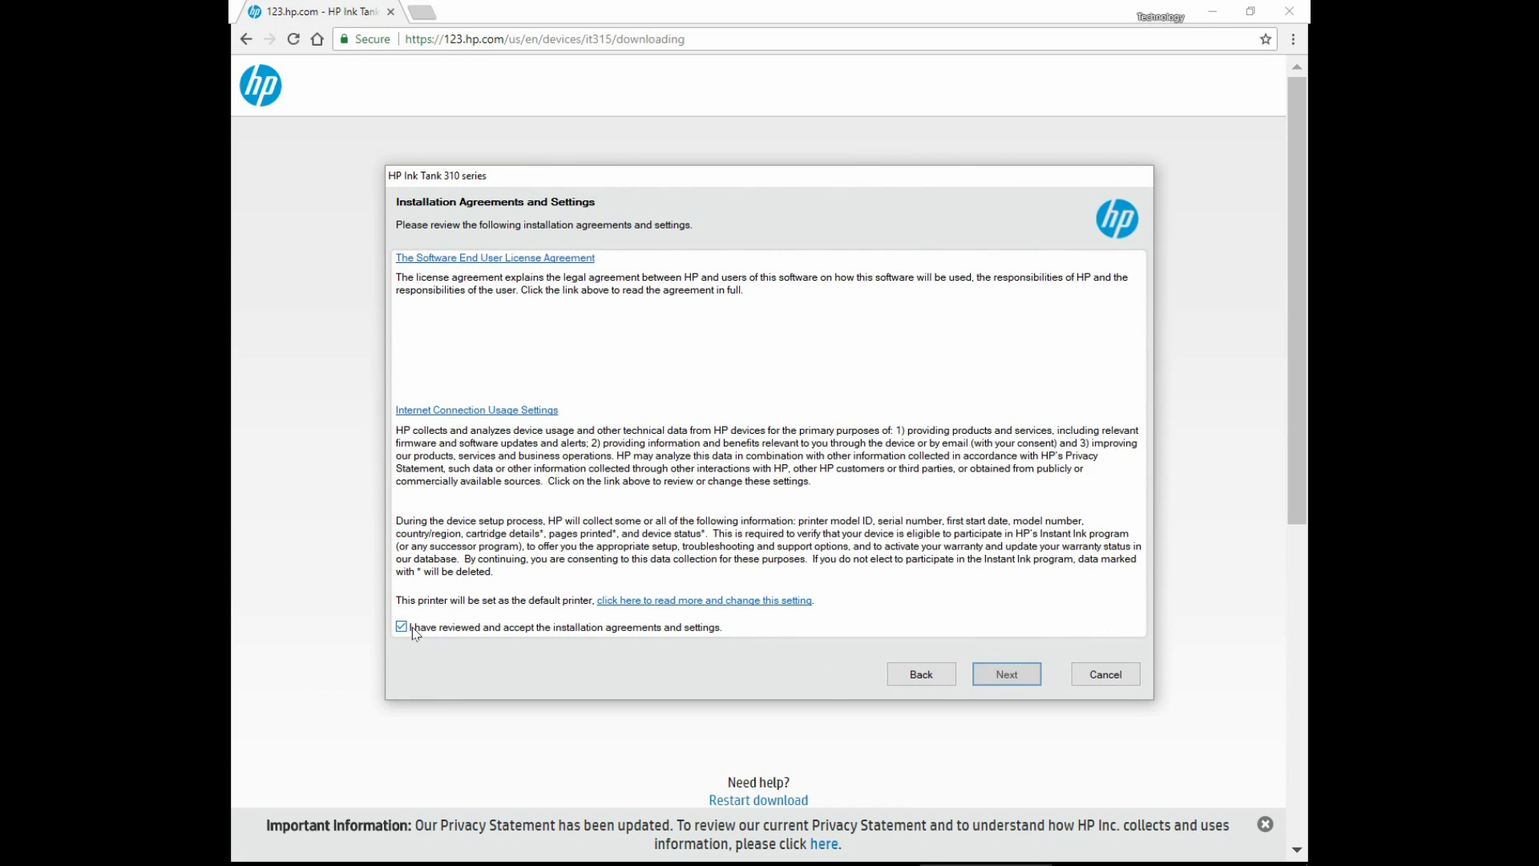
click(1015, 682)
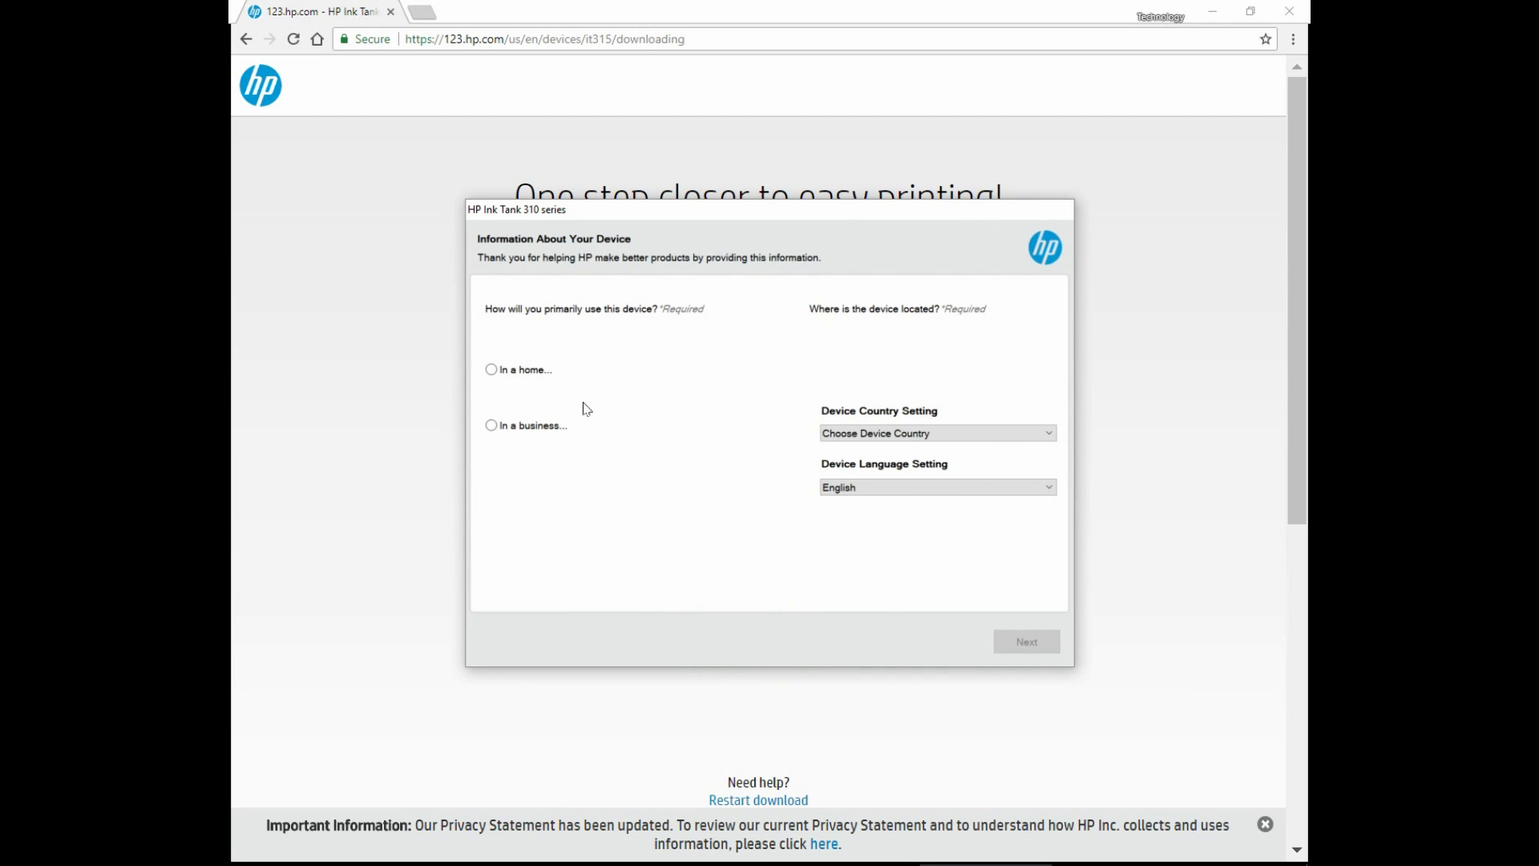
Set the device information to in-home personal use with Taiwan as the country and submit.
click(492, 369)
click(541, 398)
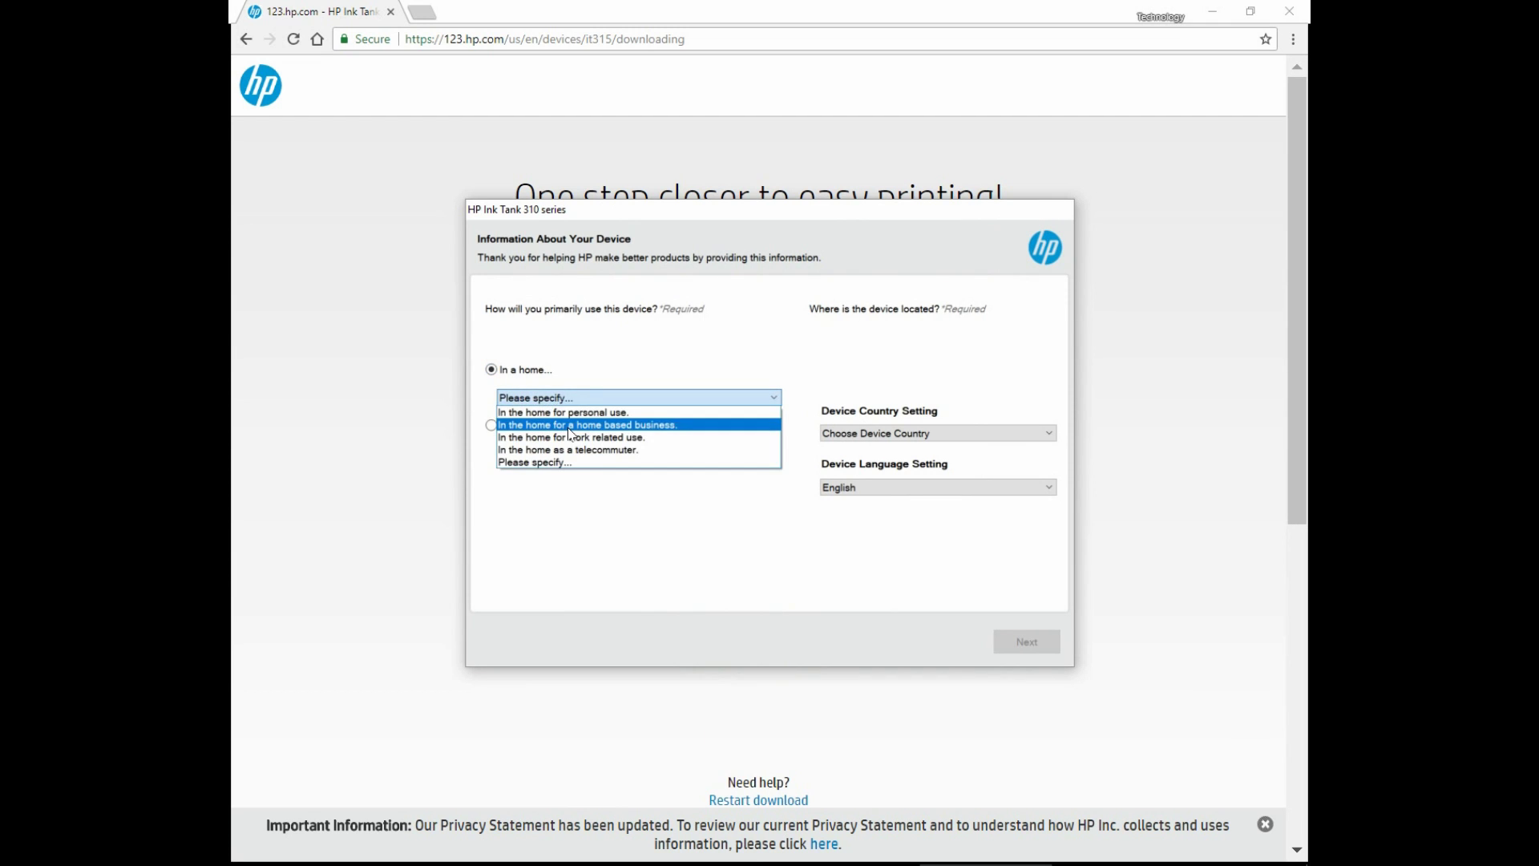
click(567, 412)
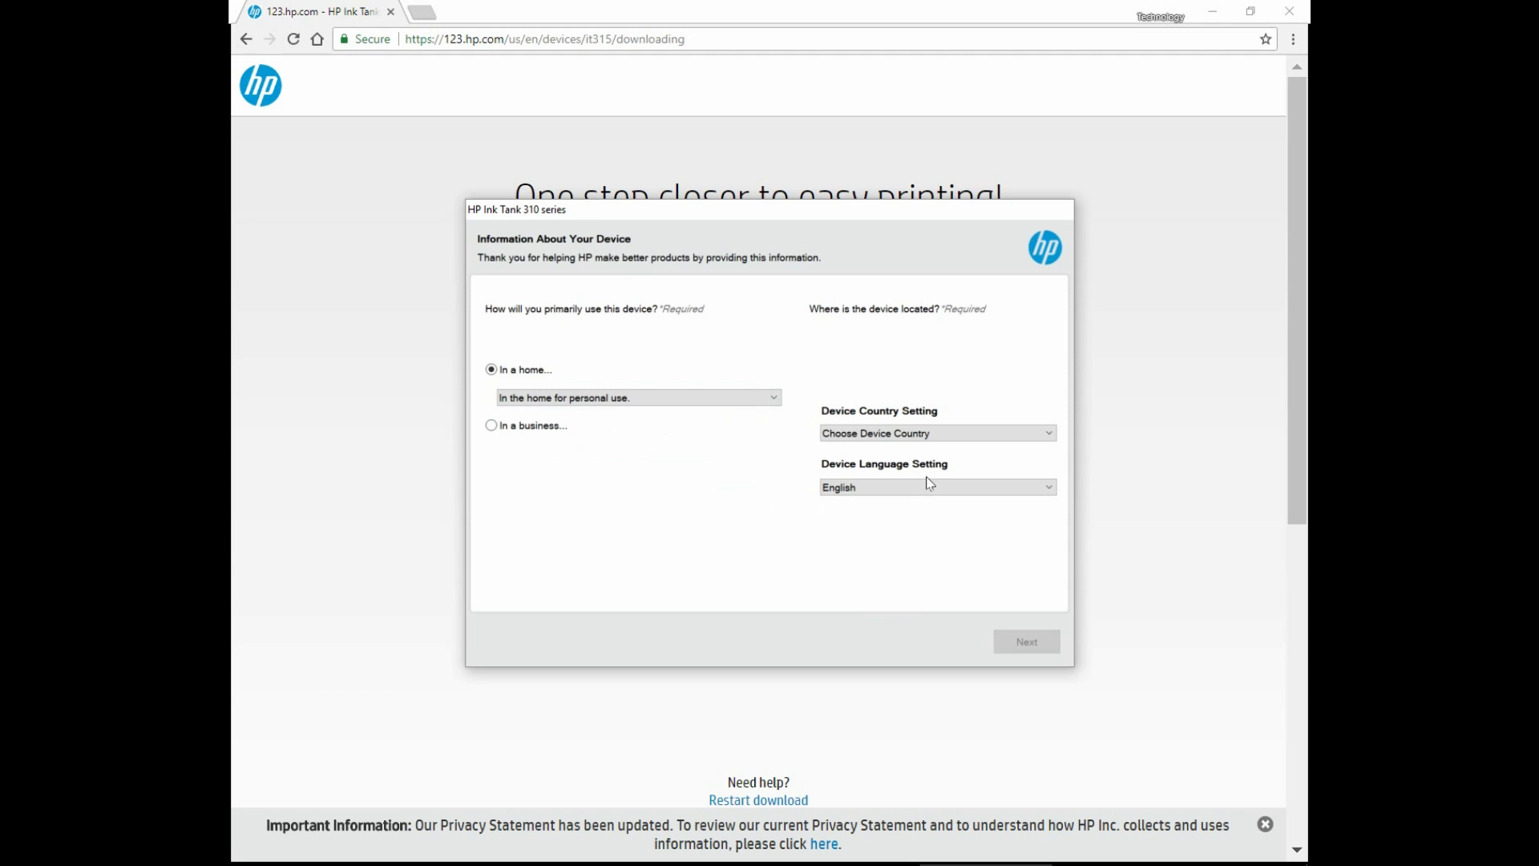
click(876, 435)
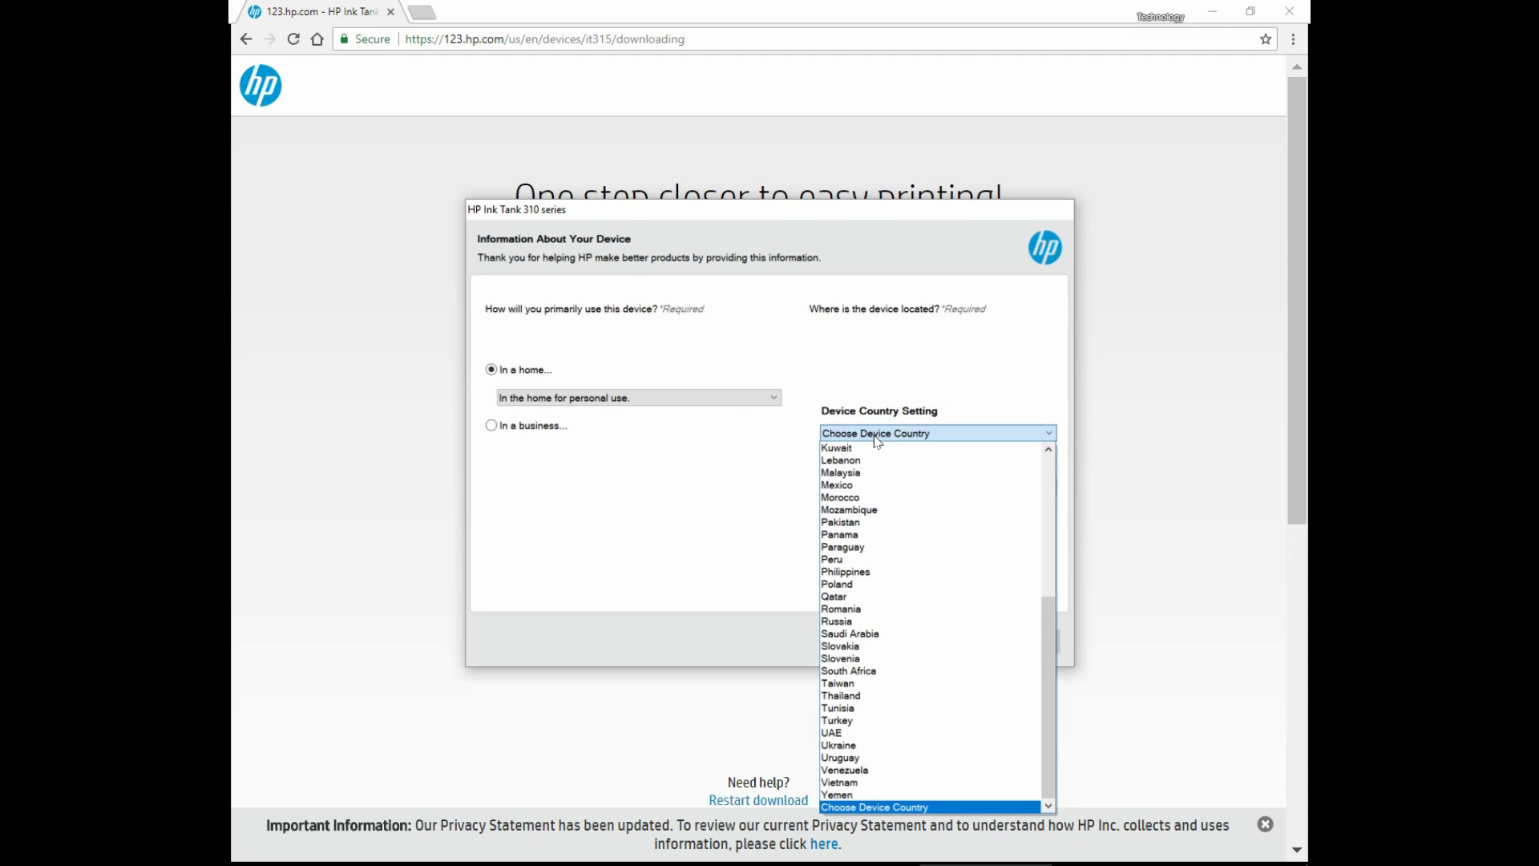
click(842, 684)
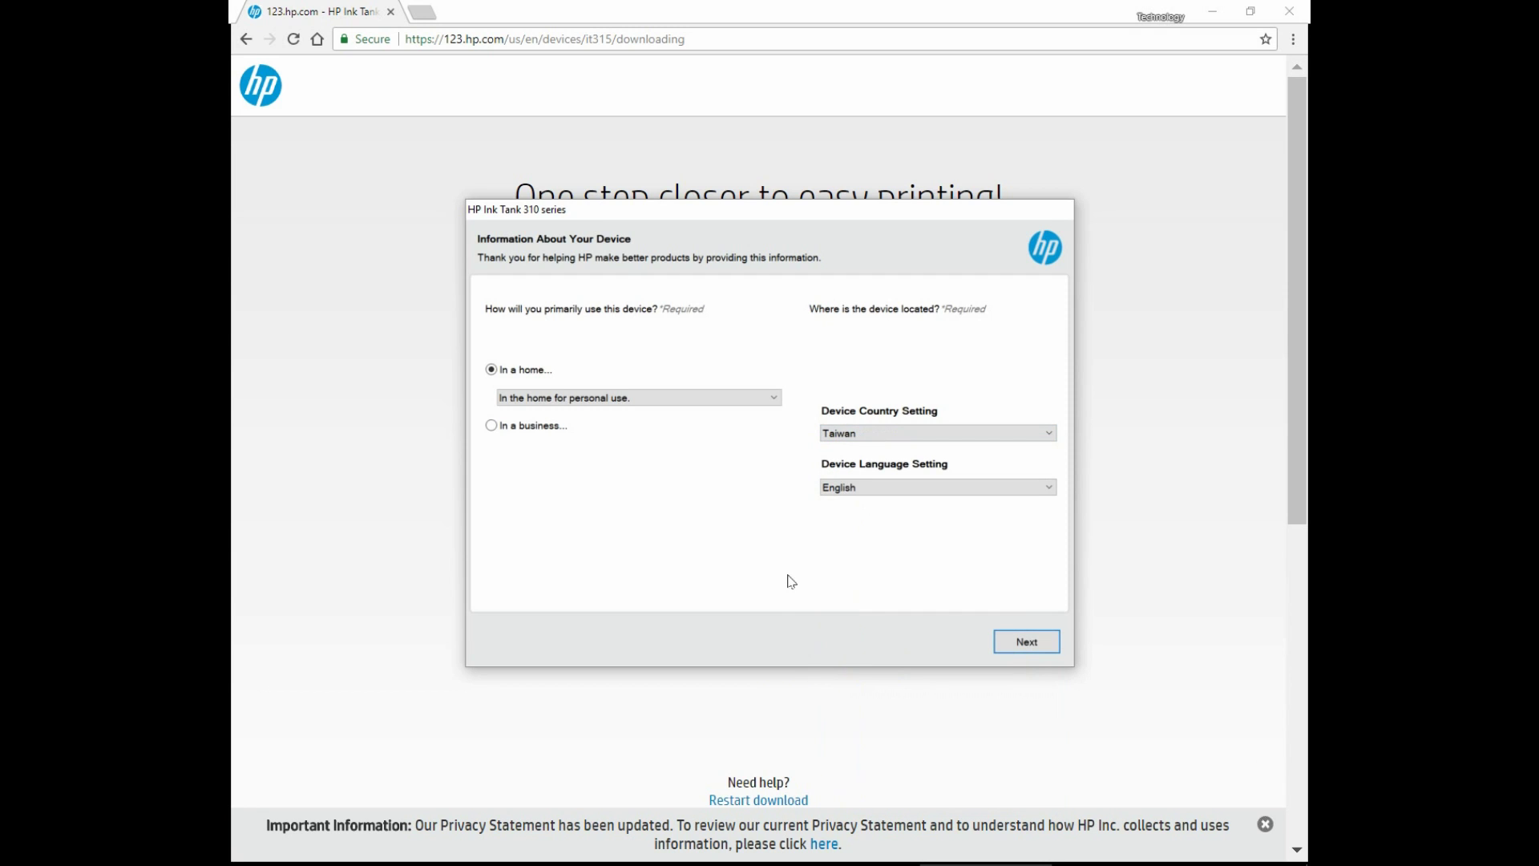
click(1019, 645)
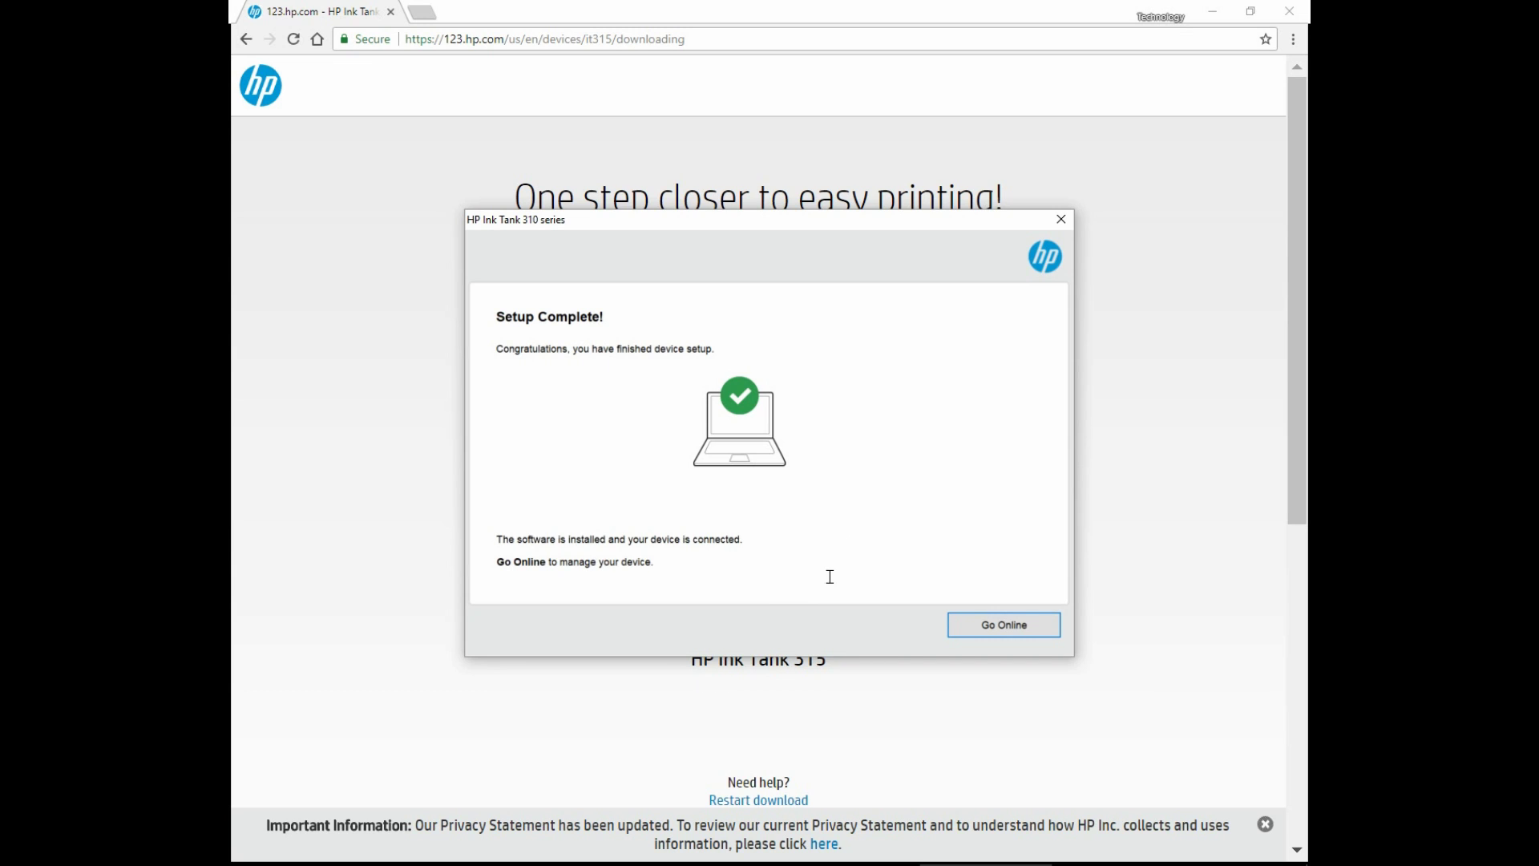
Go online from Setup Complete, then close and confirm exiting the product registration window.
click(996, 631)
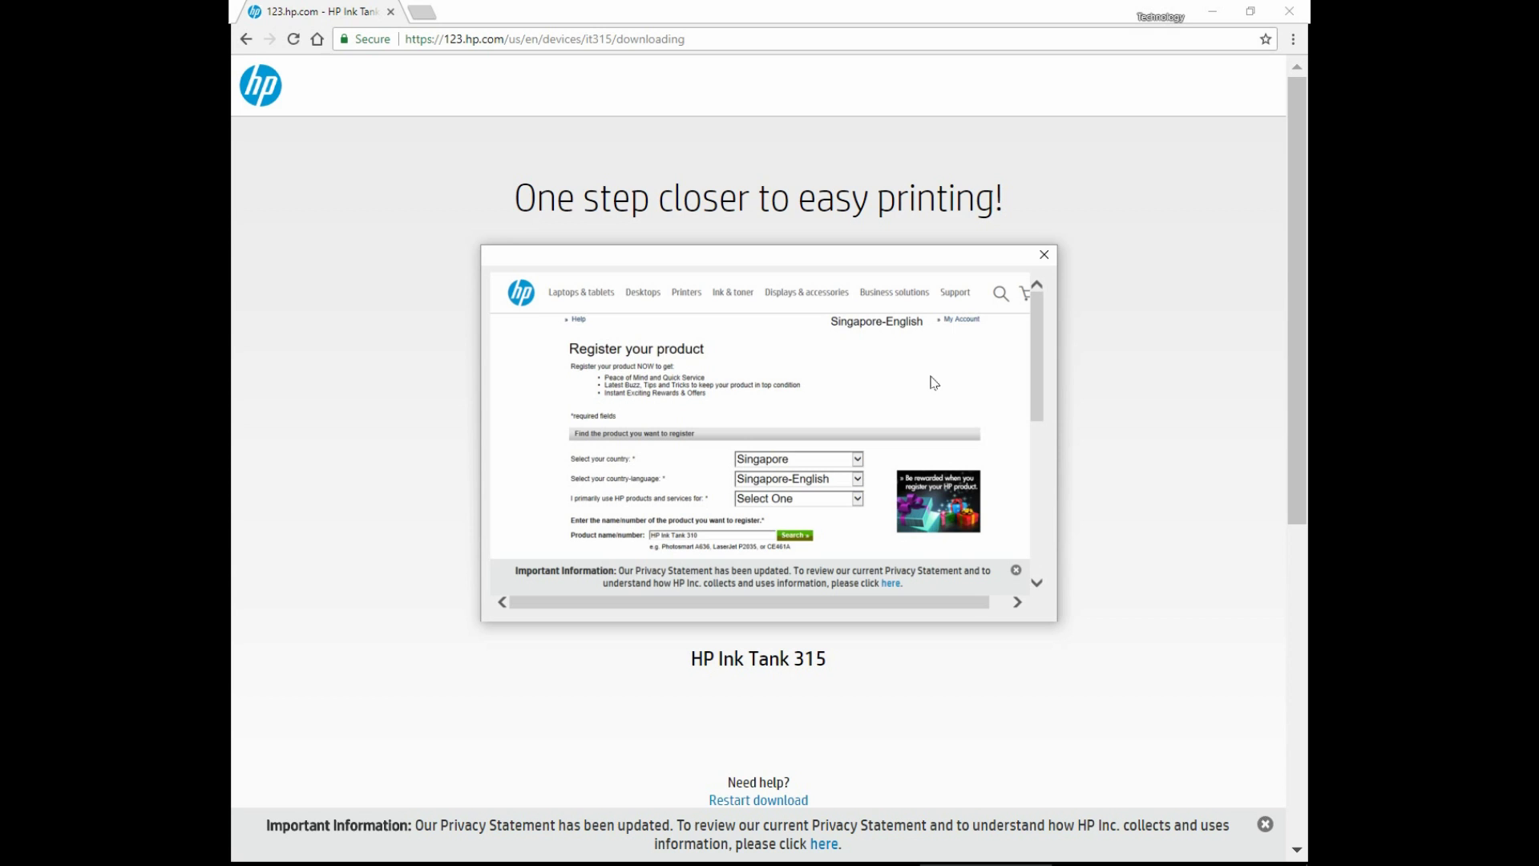
click(1043, 257)
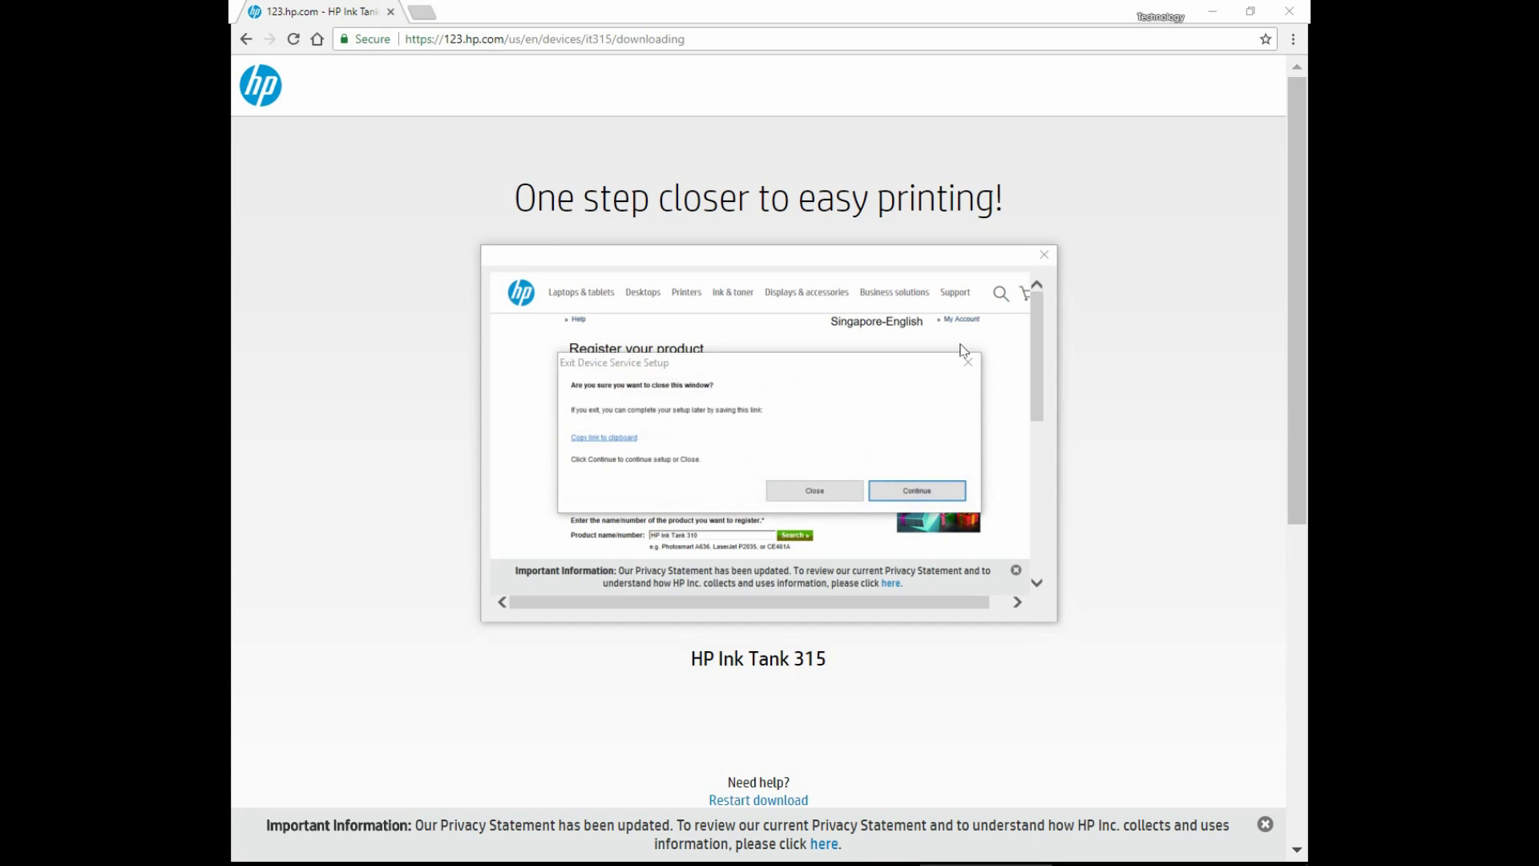
click(799, 490)
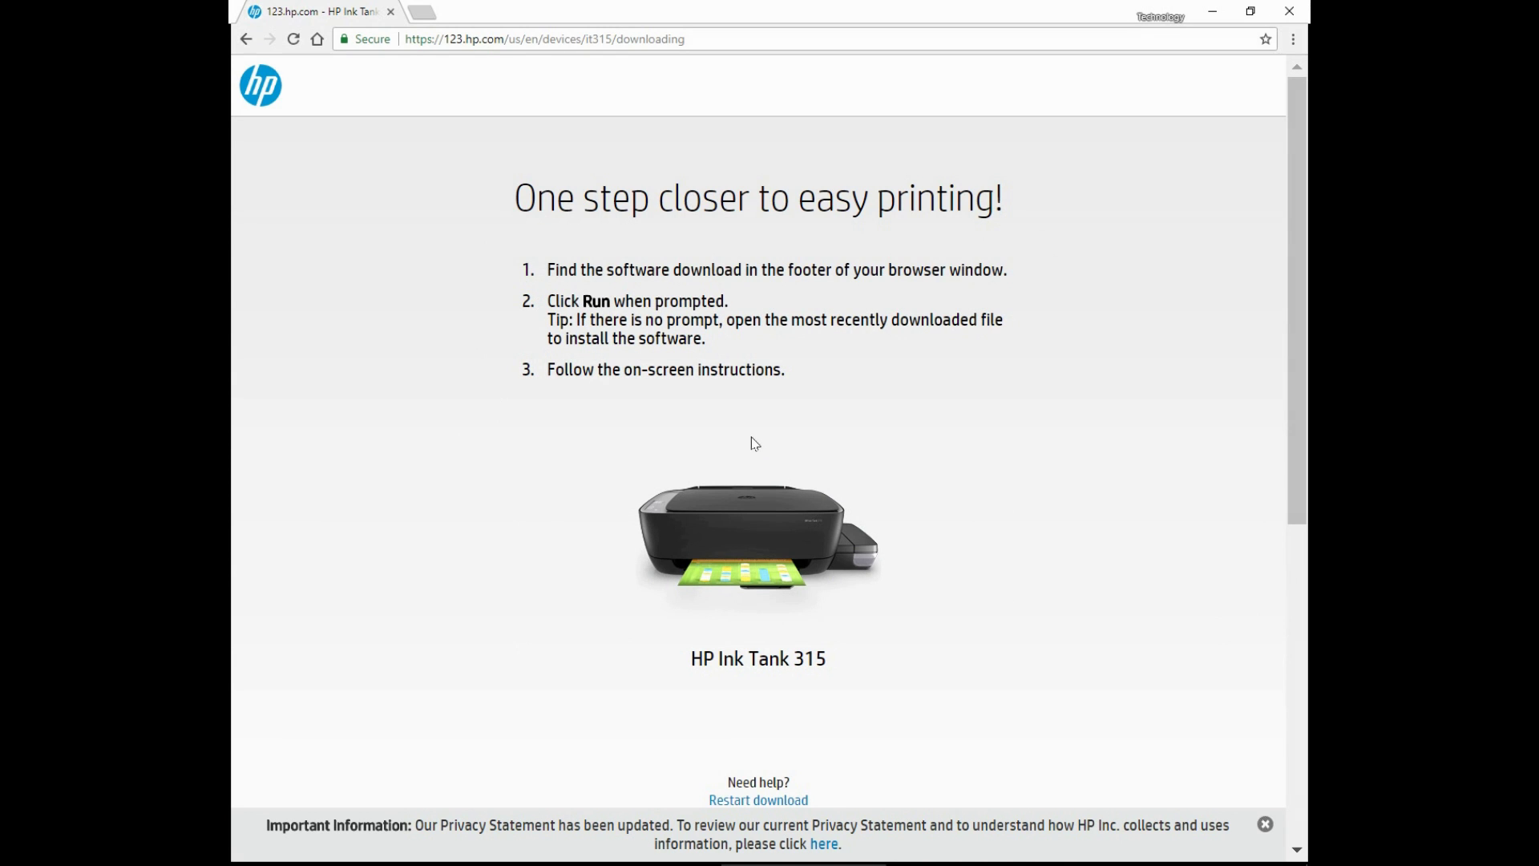